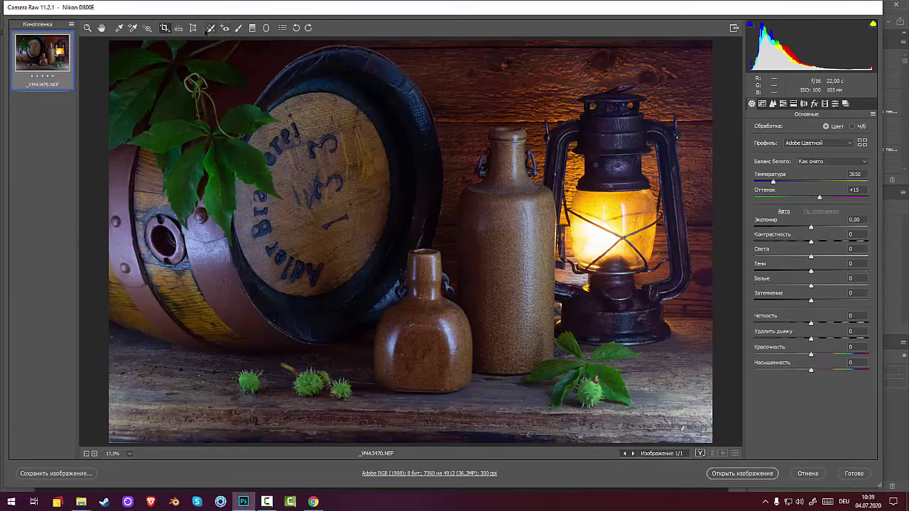
# Straighten the photo's horizon along the front edge of the wooden table.
pyautogui.click(179, 29)
pyautogui.moveTo(111, 404); pyautogui.dragTo(731, 411)
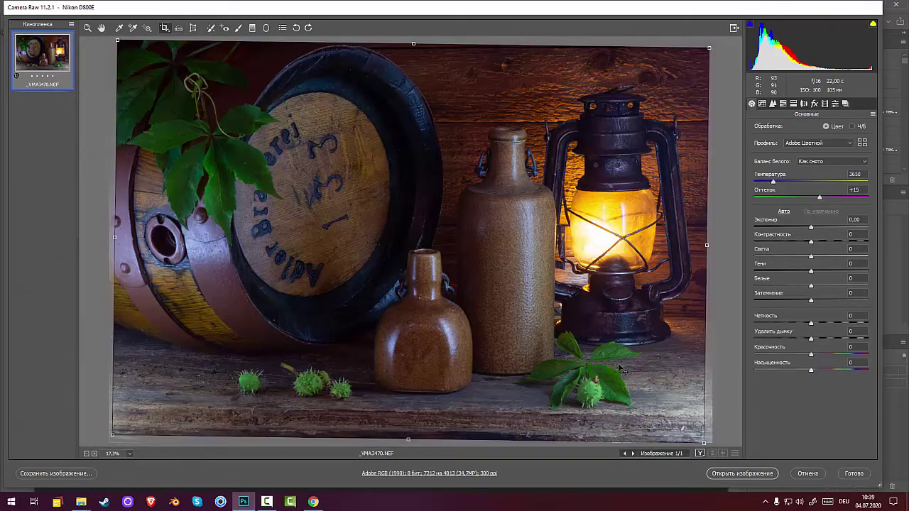
pyautogui.press('z')
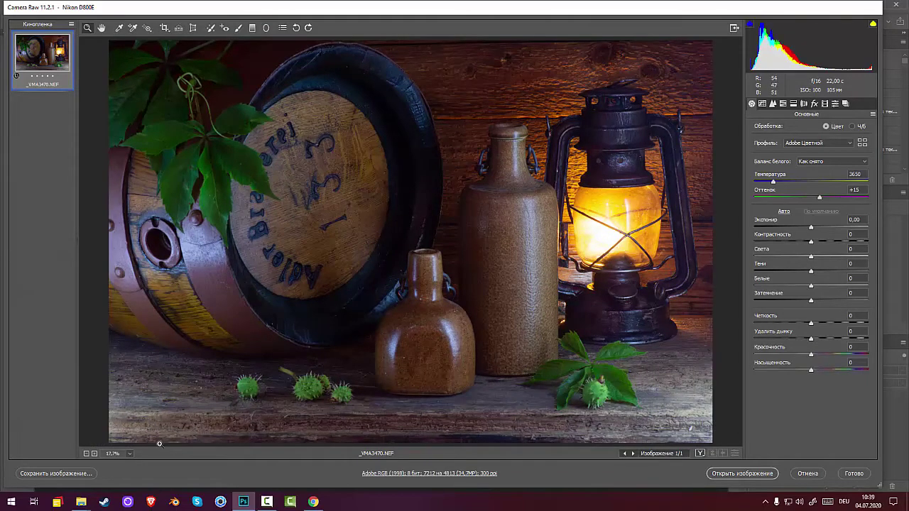
pyautogui.click(179, 28)
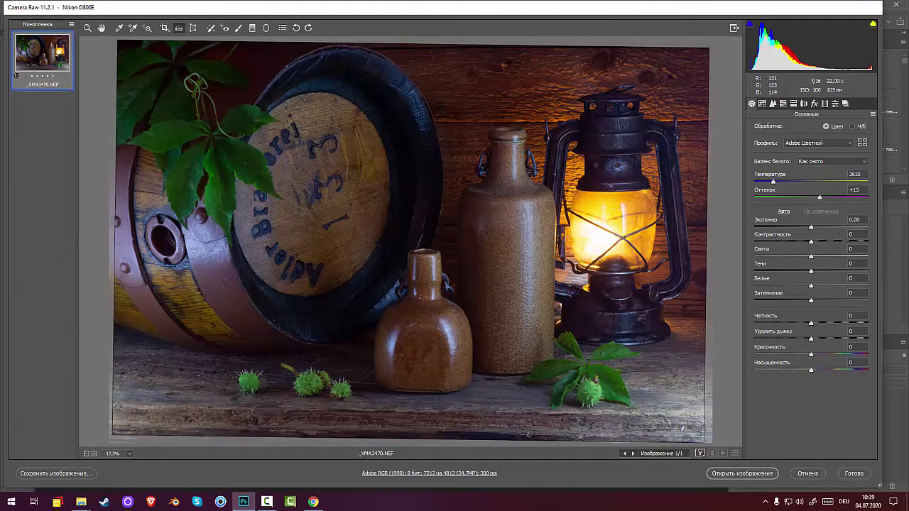
pyautogui.moveTo(116, 407); pyautogui.dragTo(774, 410)
pyautogui.press('z')
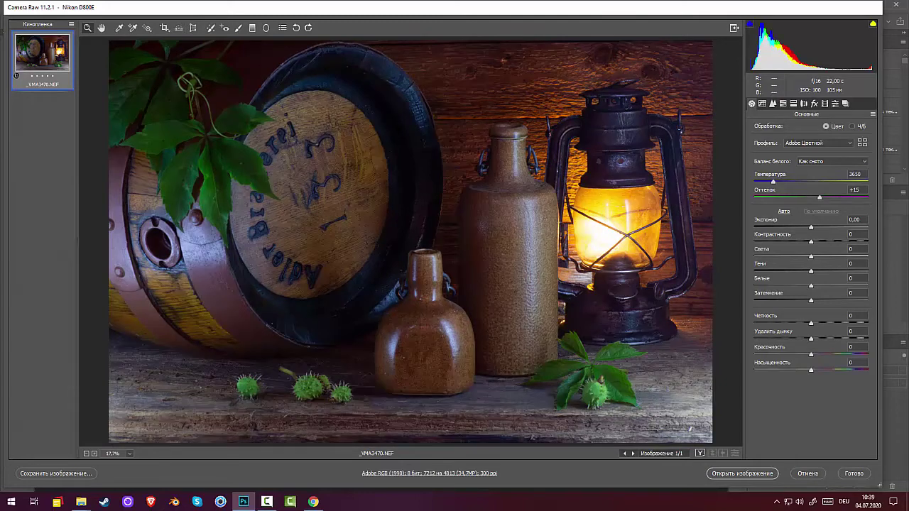
# Crop a thin strip off the photo's lower edge below the wooden table.
pyautogui.click(164, 27)
pyautogui.moveTo(408, 439); pyautogui.dragTo(408, 433)
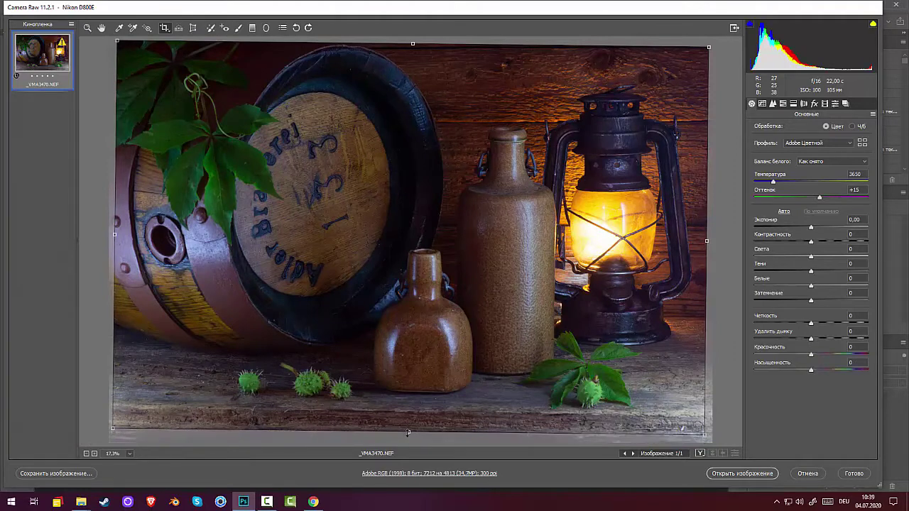
pyautogui.press('z')
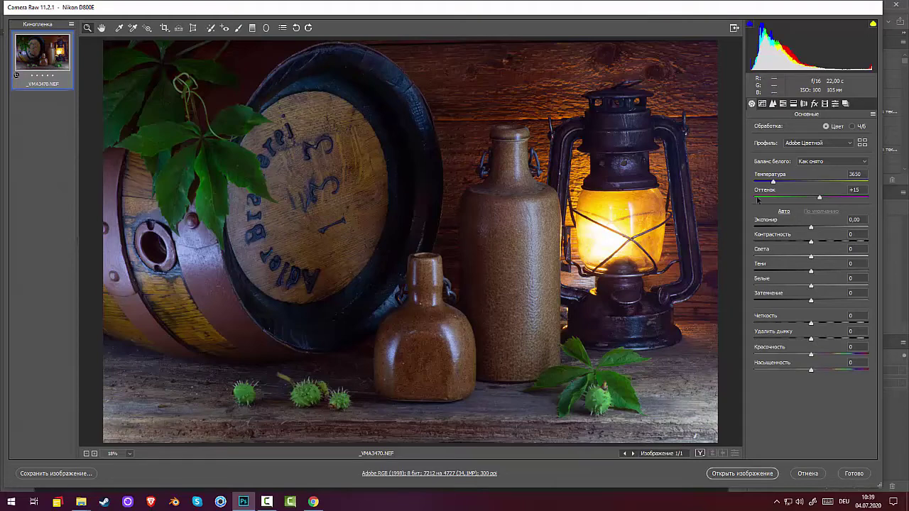
# Try warming the white balance temperature to 4550, and discard all raw adjustments to the photo.
pyautogui.moveTo(774, 183)
pyautogui.mouseDown()
pyautogui.moveTo(802, 183)
pyautogui.moveTo(766, 183)
pyautogui.moveTo(797, 183)
pyautogui.moveTo(767, 183)
pyautogui.moveTo(783, 185)
pyautogui.mouseUp()
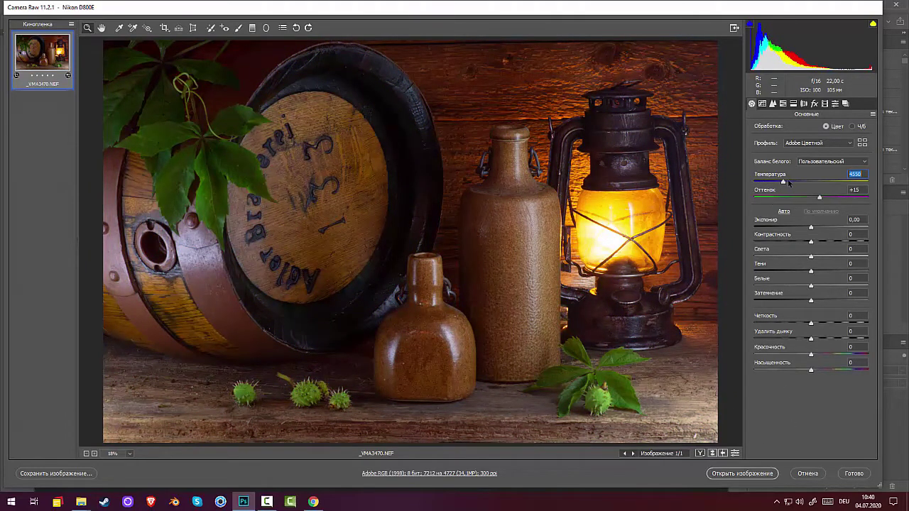
pyautogui.moveTo(788, 182); pyautogui.dragTo(776, 183)
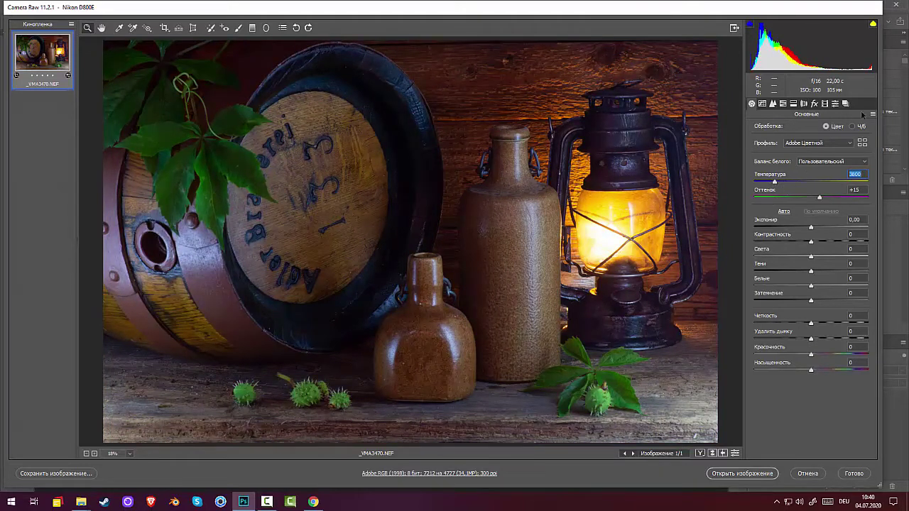
pyautogui.click(873, 114)
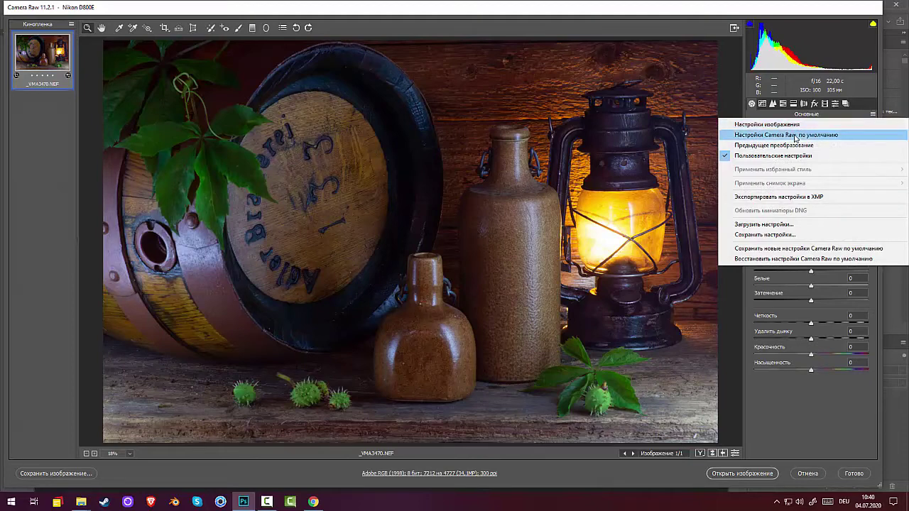
pyautogui.click(767, 140)
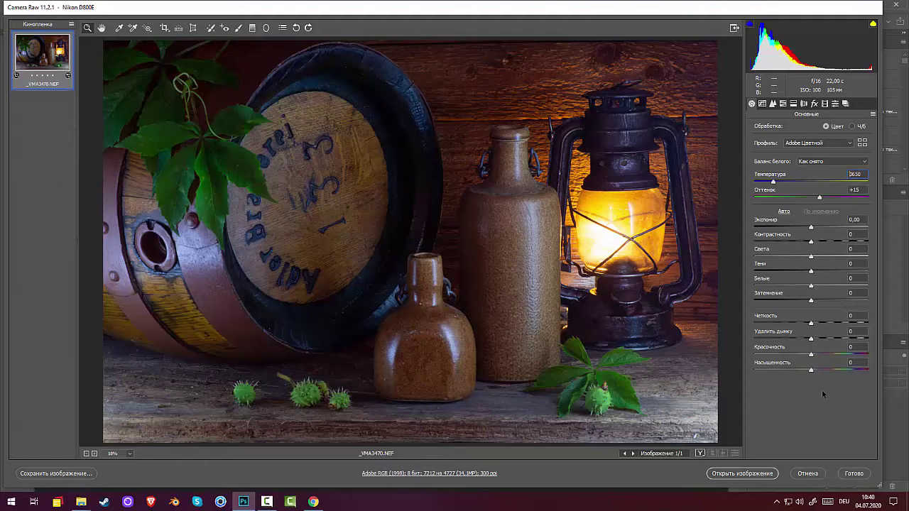
pyautogui.click(808, 474)
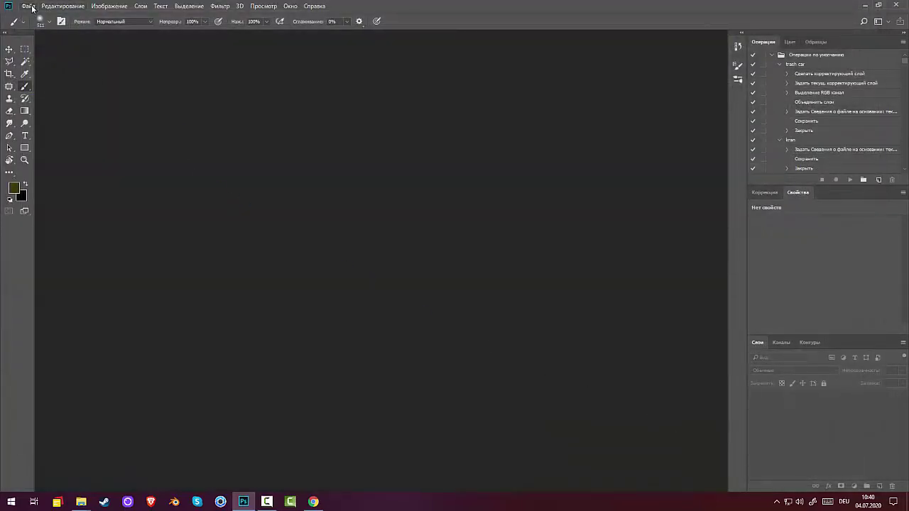
# Open the raw photo _VMA3470 from the 110D800E folder as an image with its as-shot white balance.
pyautogui.click(32, 8)
pyautogui.click(289, 281)
pyautogui.click(28, 6)
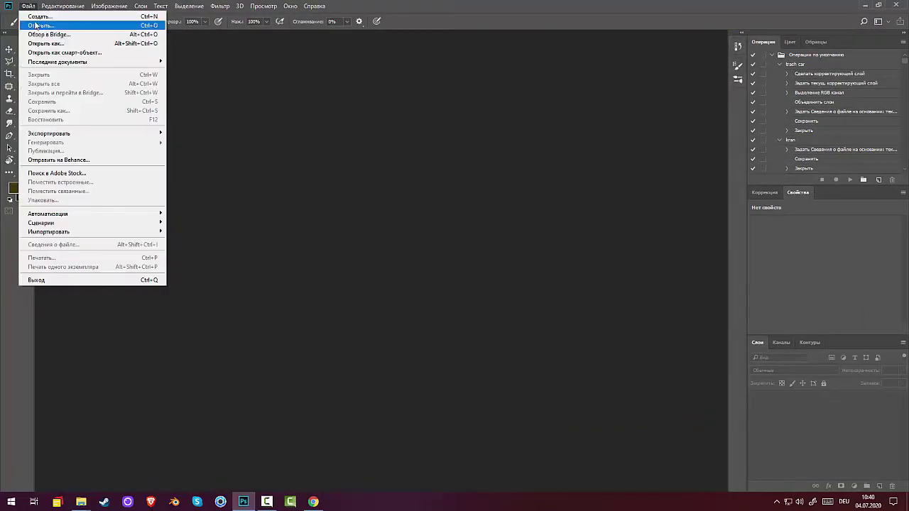
pyautogui.click(39, 22)
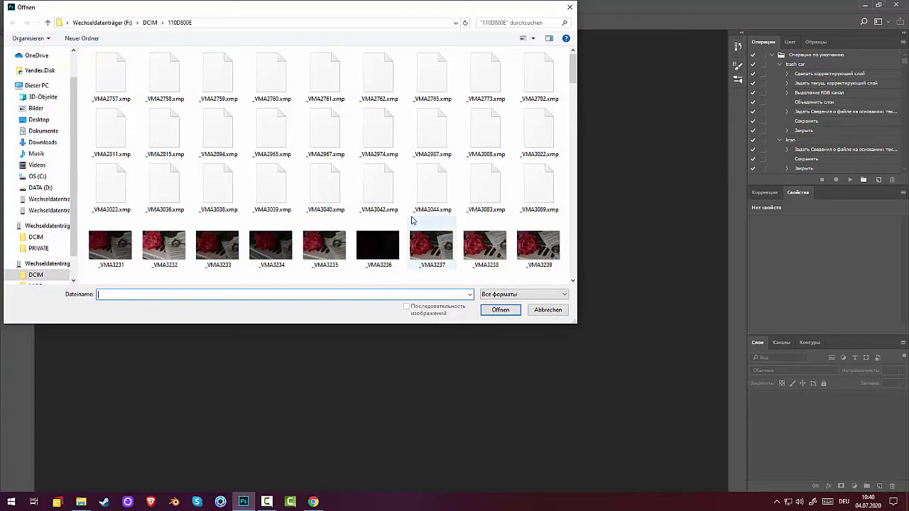
pyautogui.scroll(-5, 411, 218)
pyautogui.scroll(-4, 411, 217)
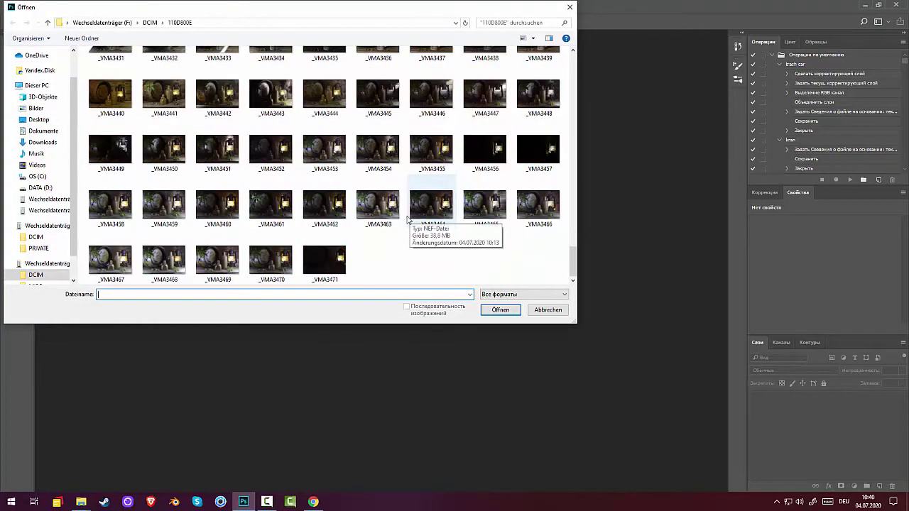
pyautogui.click(293, 267)
pyautogui.click(497, 313)
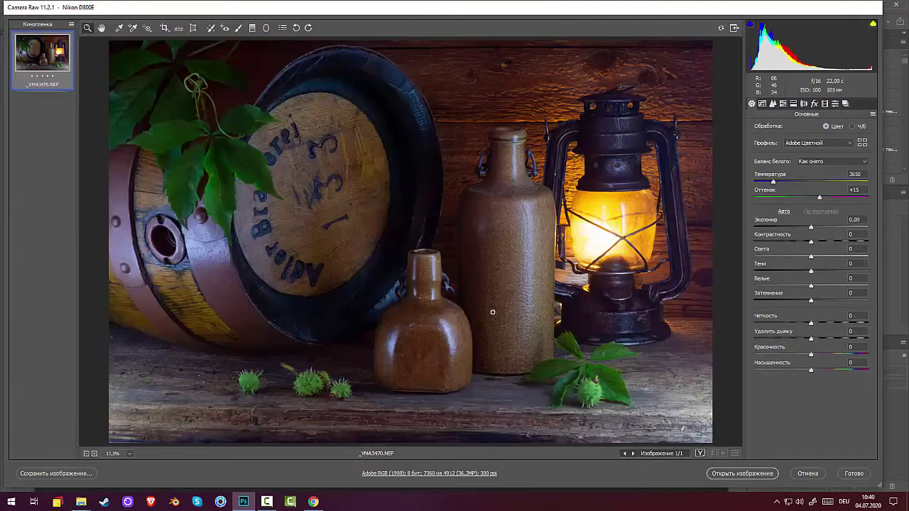
pyautogui.click(742, 476)
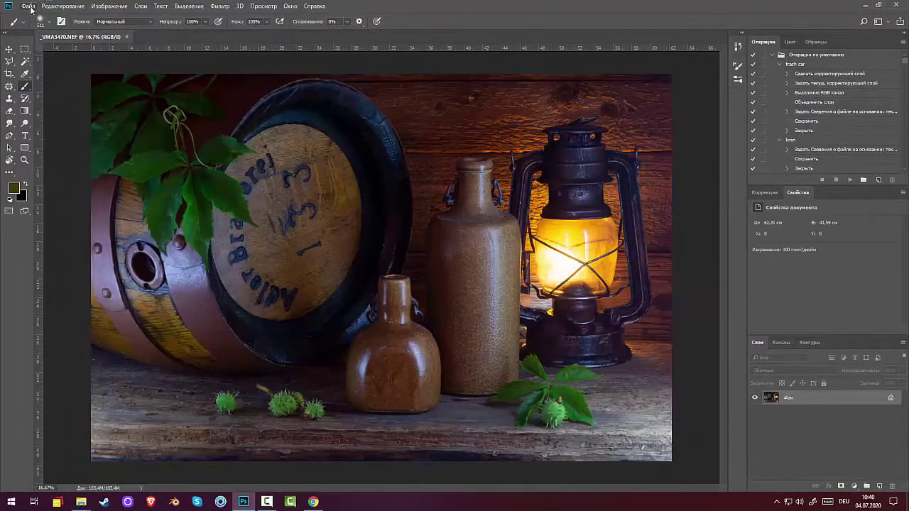
# Load the raw photo _VMA3470 a second time for a differently developed version.
pyautogui.click(28, 6)
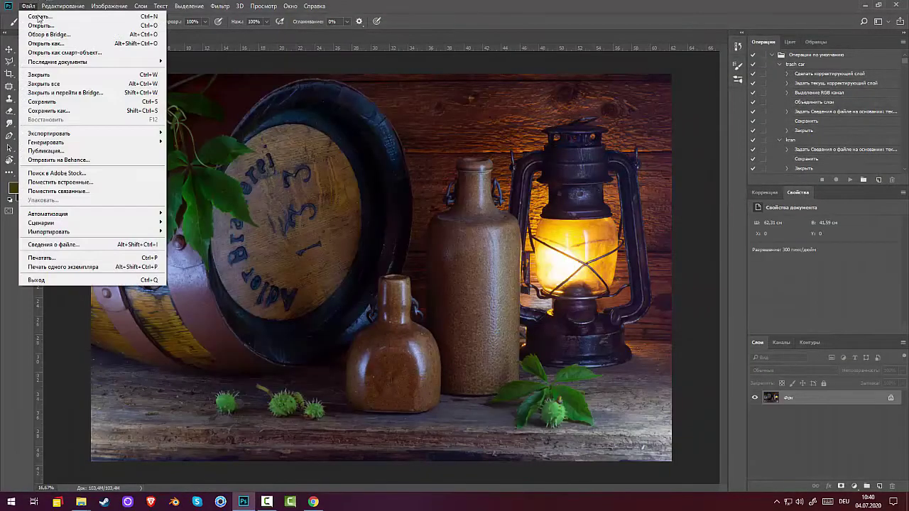
pyautogui.click(41, 23)
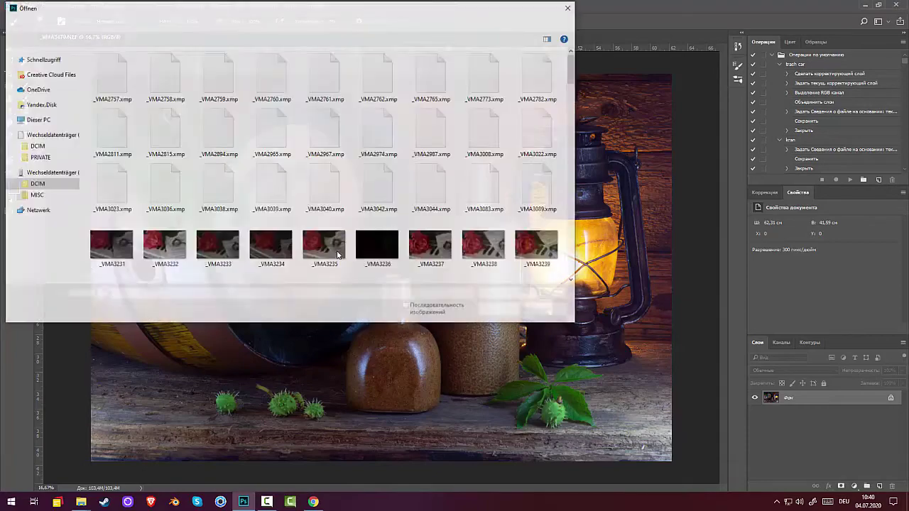
pyautogui.scroll(-20, 518, 231)
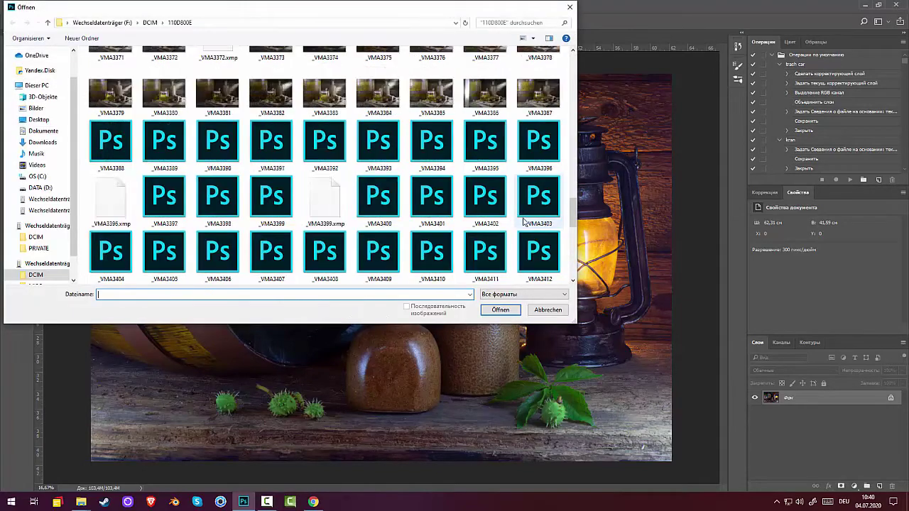
pyautogui.click(273, 263)
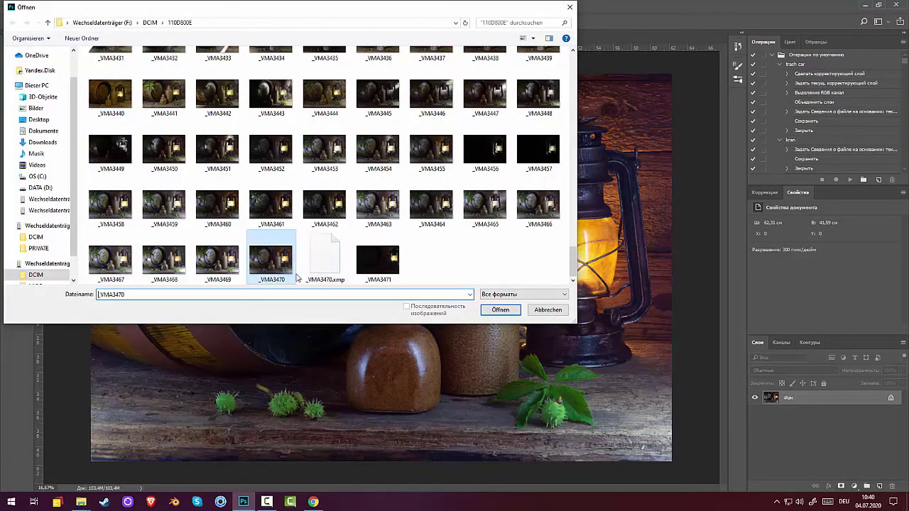
pyautogui.click(499, 311)
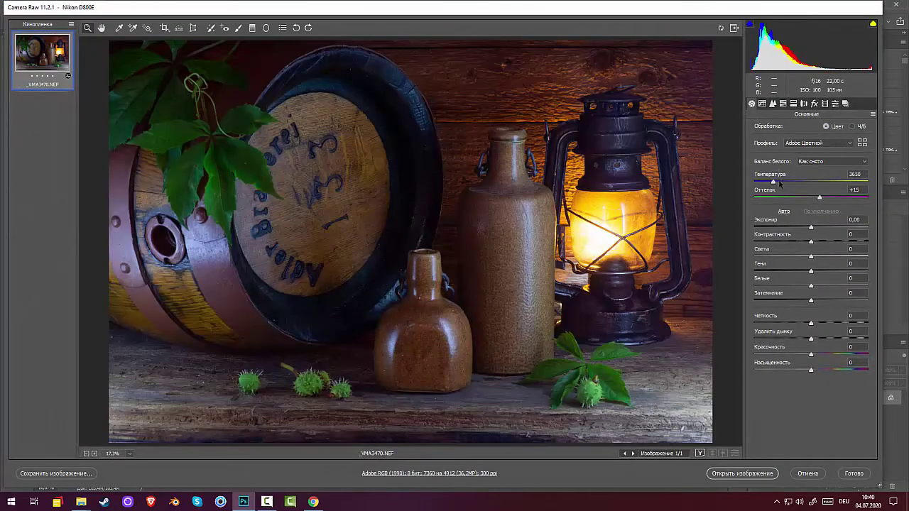
# Set the white balance temperature to 5150 and open this warmer version as a second image.
pyautogui.moveTo(774, 182); pyautogui.dragTo(806, 186)
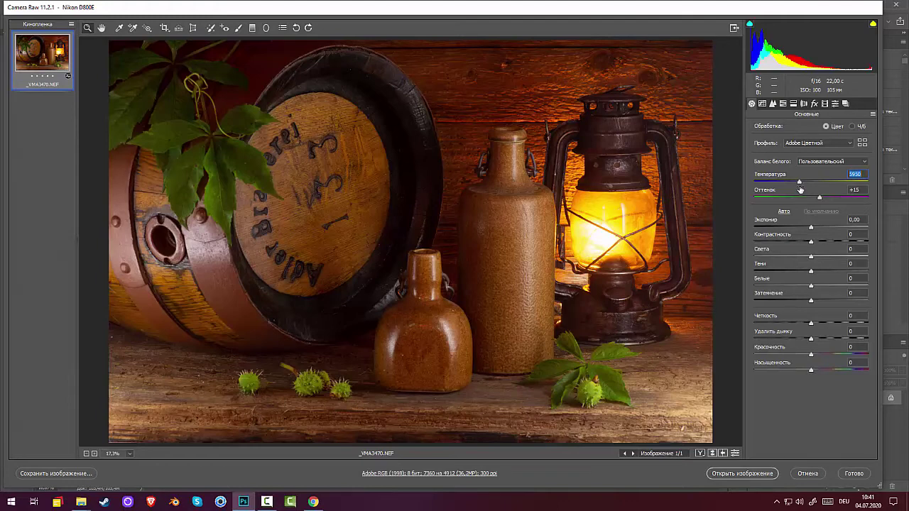
pyautogui.moveTo(800, 183); pyautogui.dragTo(790, 183)
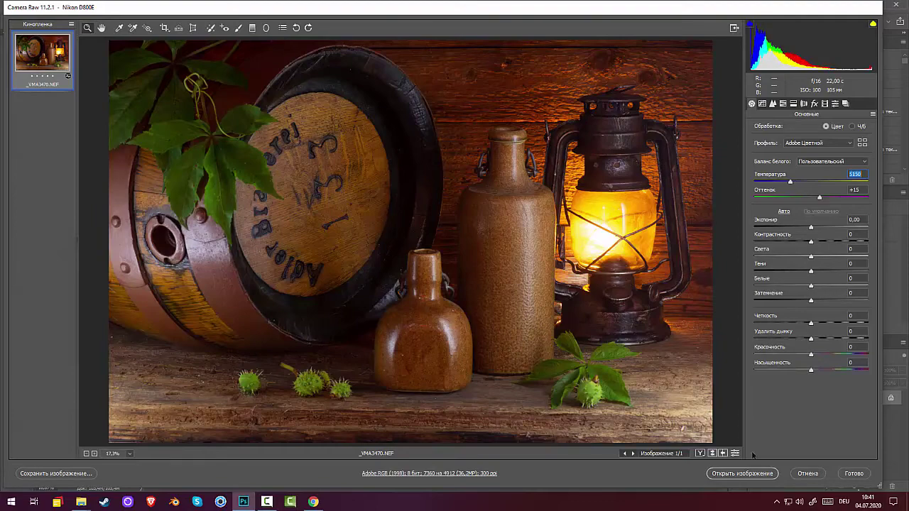
pyautogui.click(742, 473)
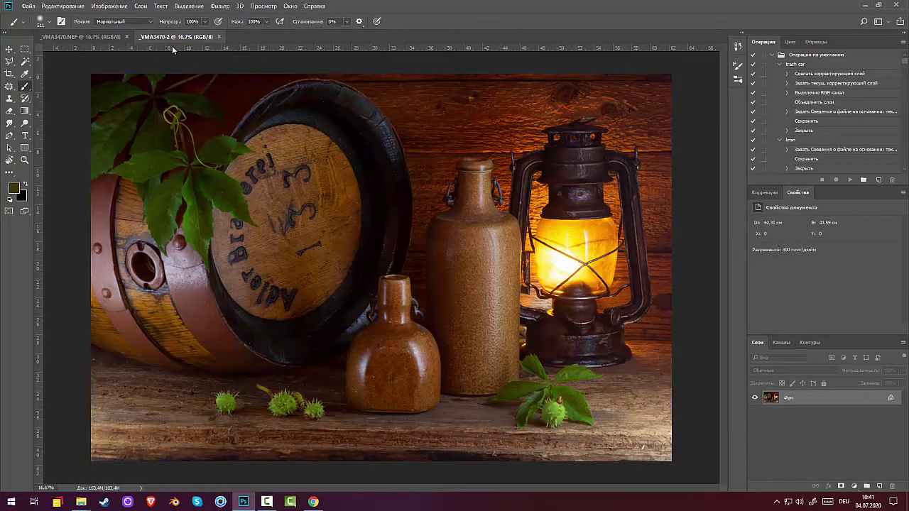
pyautogui.click(85, 36)
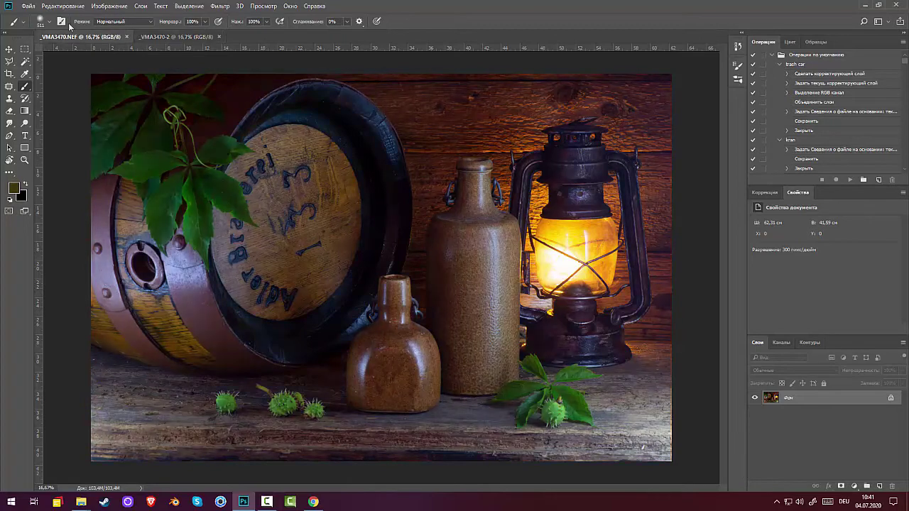
pyautogui.click(28, 6)
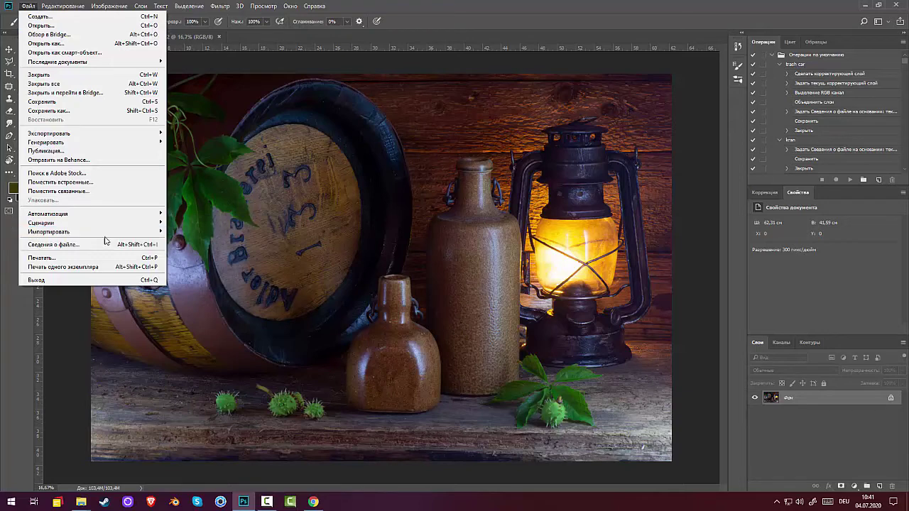
pyautogui.moveTo(158, 235)
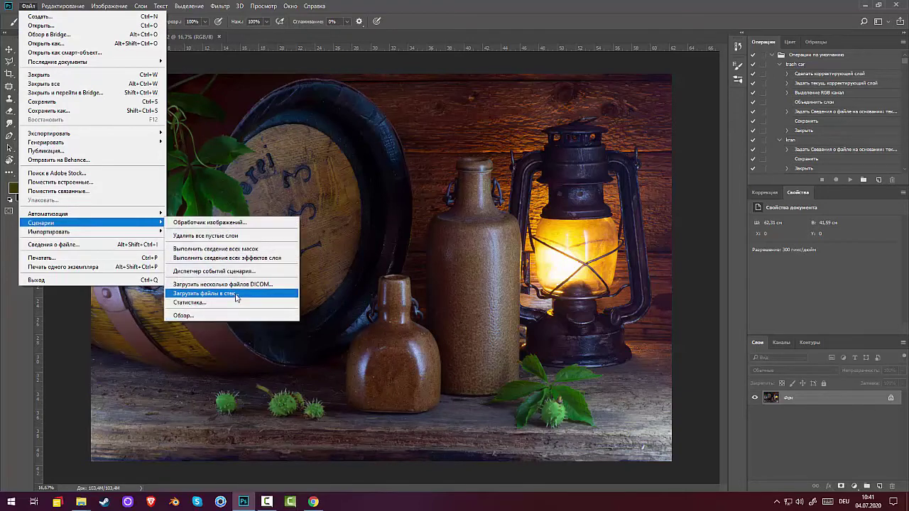
pyautogui.click(237, 294)
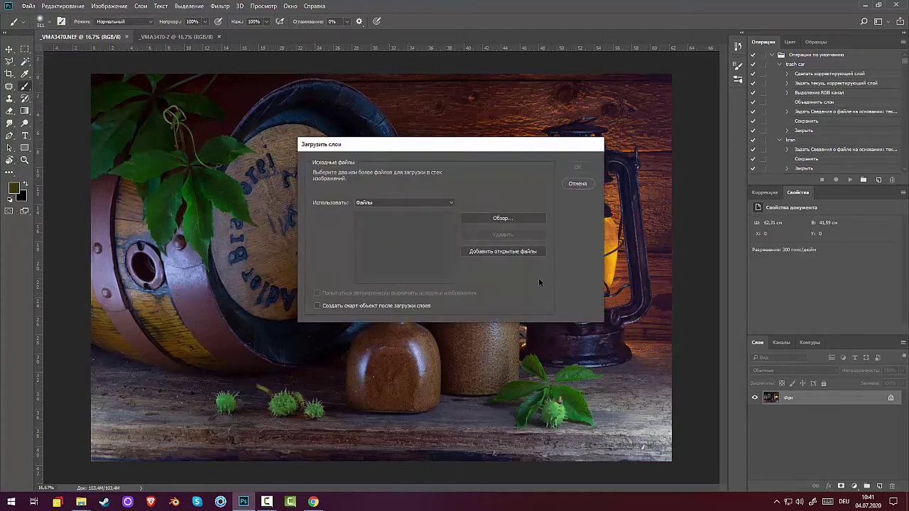
pyautogui.click(519, 252)
pyautogui.click(578, 184)
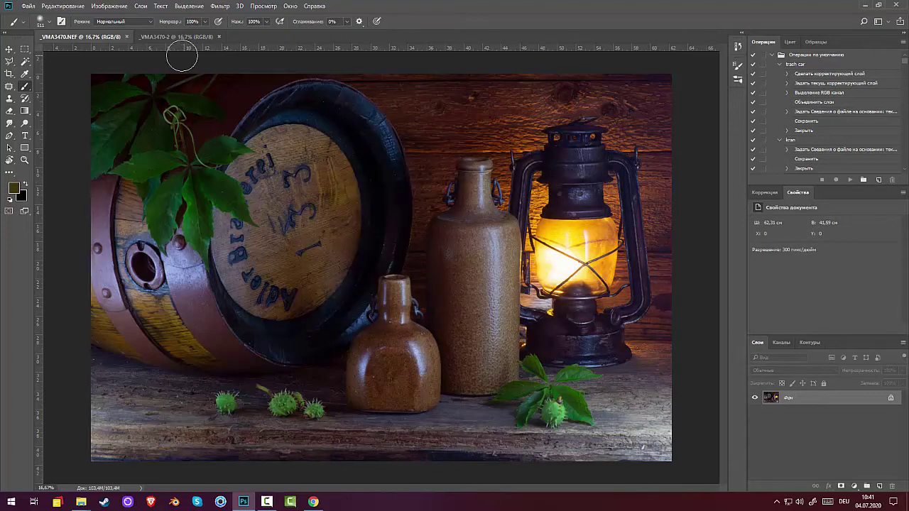
# Copy the entire warmer image _VMA3470-2 and paste it as a new layer over the photo in _VMA3470.NEF.
pyautogui.click(167, 39)
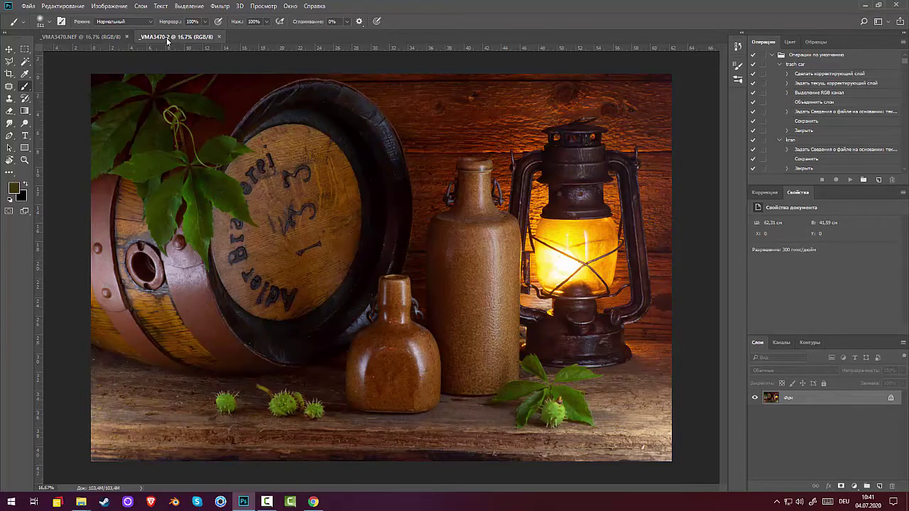
pyautogui.hotkey('ctrl', 'a')
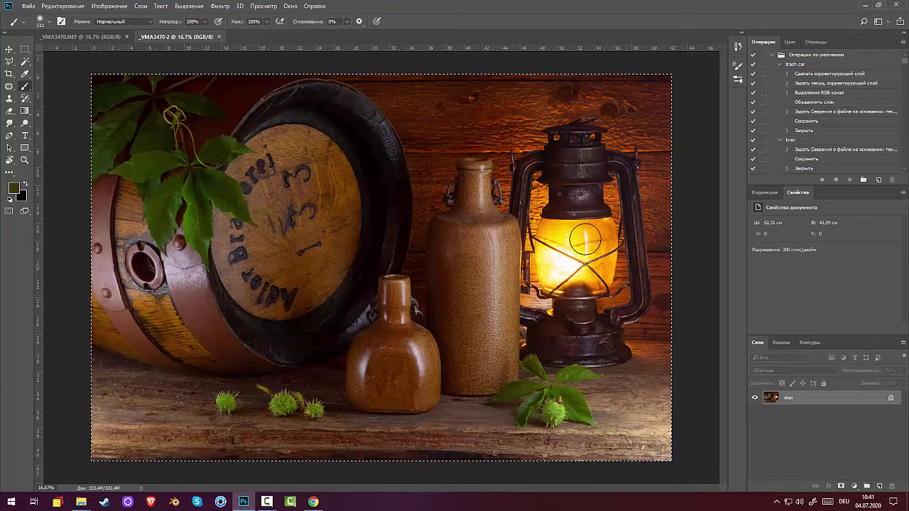
pyautogui.click(60, 37)
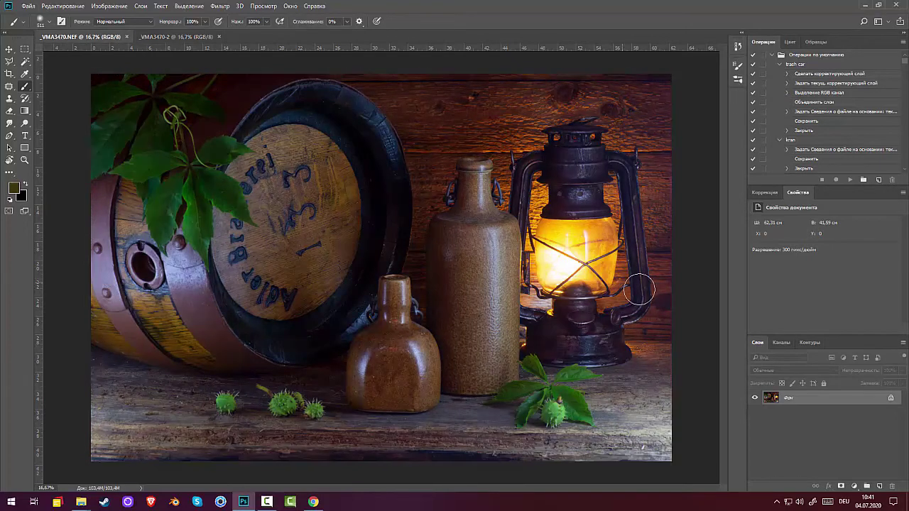
pyautogui.hotkey('ctrl', 'v')
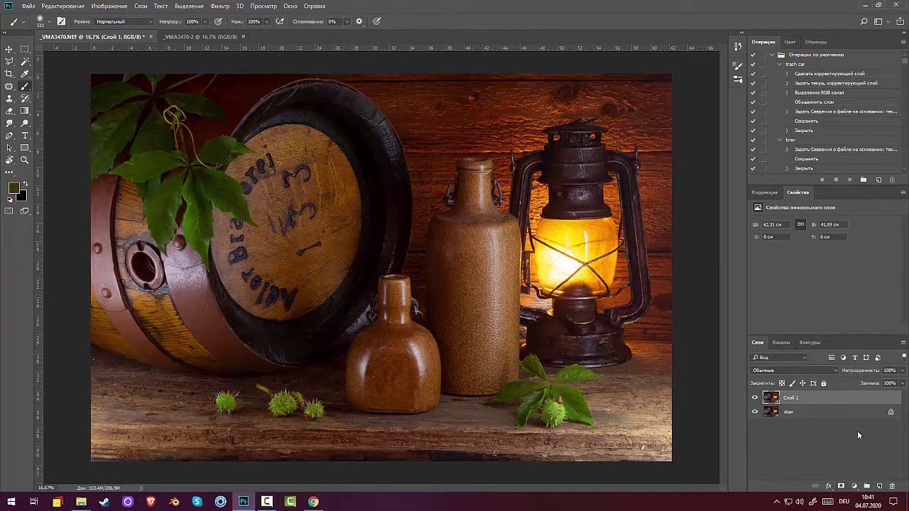
# Add a layer mask to the warmer layer and hide it around the lantern and background with black-to-transparent radial gradients.
pyautogui.click(842, 487)
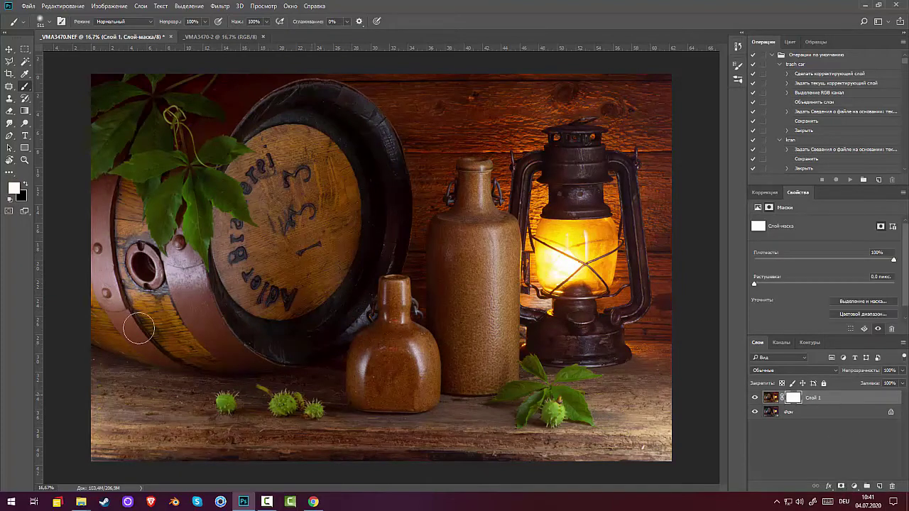
pyautogui.click(25, 111)
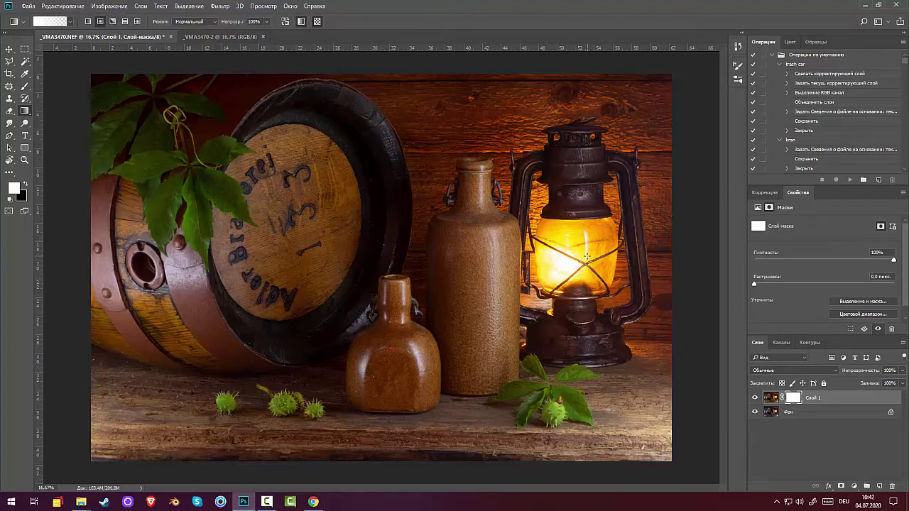
pyautogui.press('x')
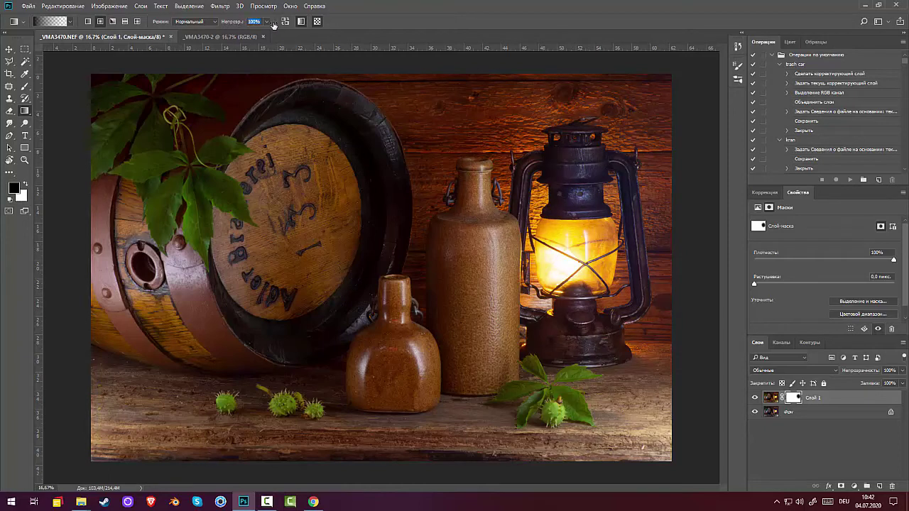
pyautogui.moveTo(501, 147); pyautogui.dragTo(717, 279)
pyautogui.moveTo(611, 270); pyautogui.dragTo(719, 270)
# Restore the warm tones at the tabletop's lower-right corner with a white radial gradient on the mask, and merge the layer down.
pyautogui.click(25, 184)
pyautogui.moveTo(632, 421); pyautogui.dragTo(719, 459)
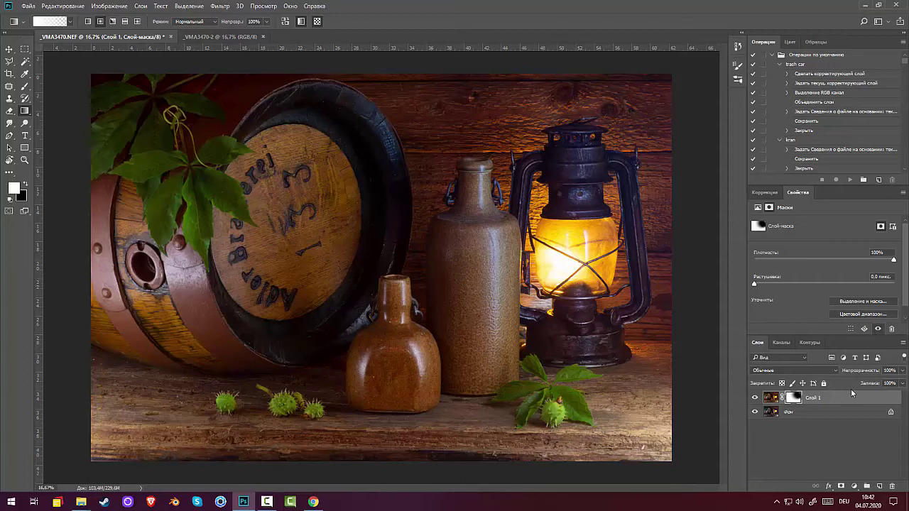
pyautogui.hotkey('ctrl', '2')
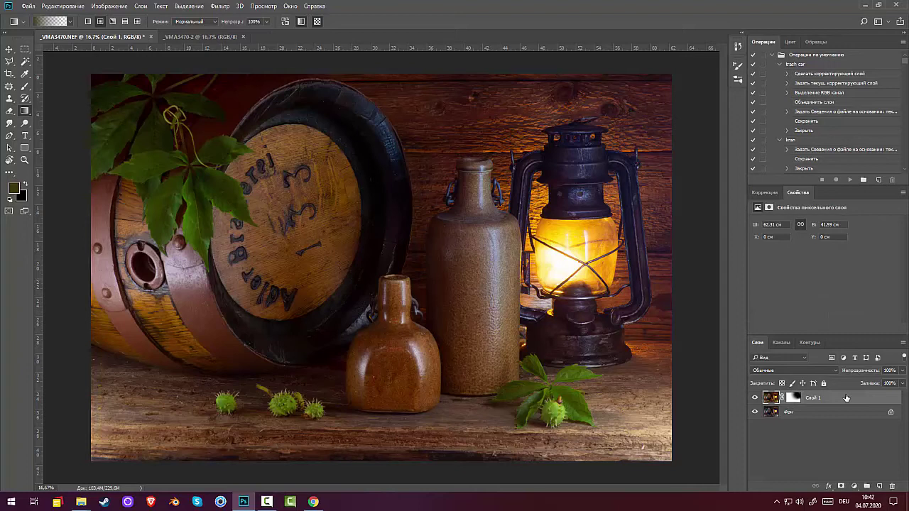
pyautogui.hotkey('ctrl', 'e')
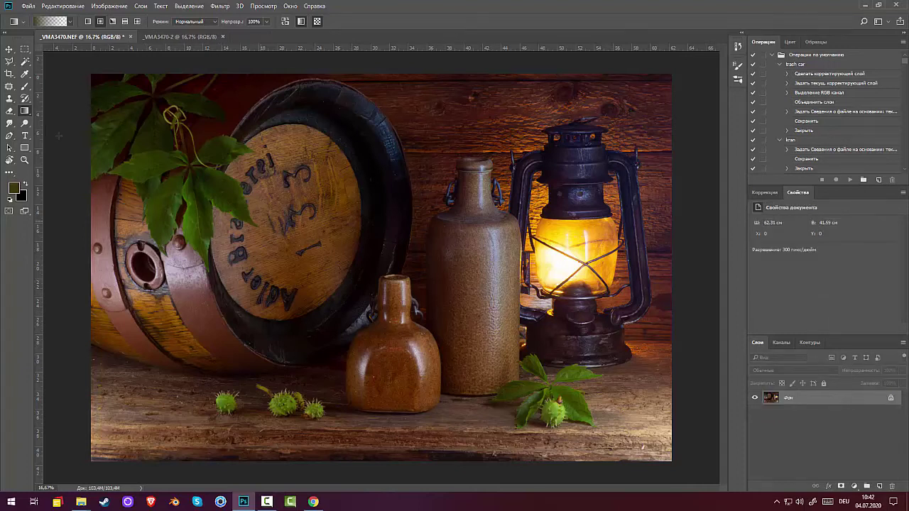
# Straighten the photo along the front edge of the wooden table with the Crop tool and apply the crop.
pyautogui.click(9, 73)
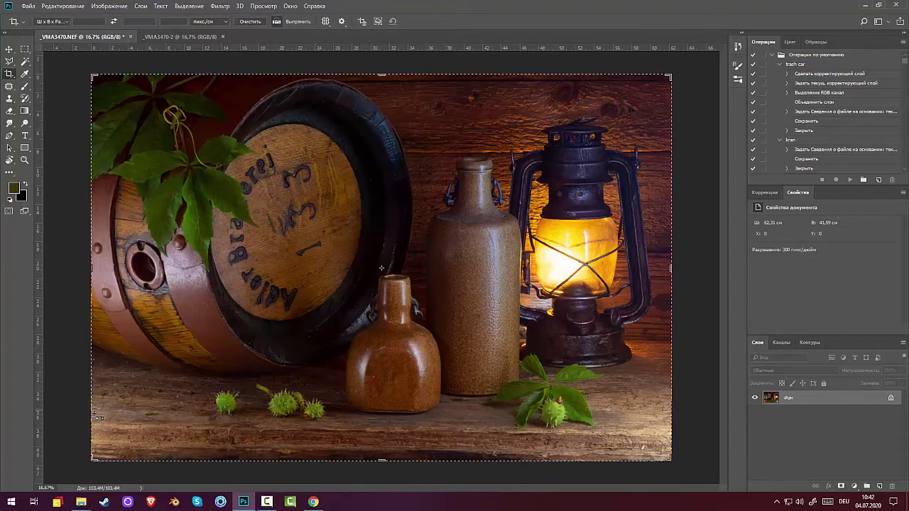
pyautogui.moveTo(96, 426); pyautogui.dragTo(705, 436)
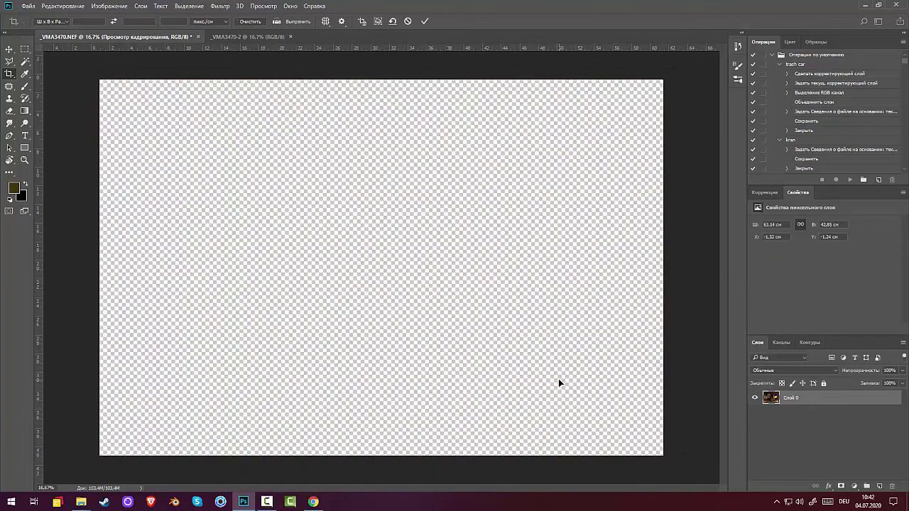
pyautogui.press('Return')
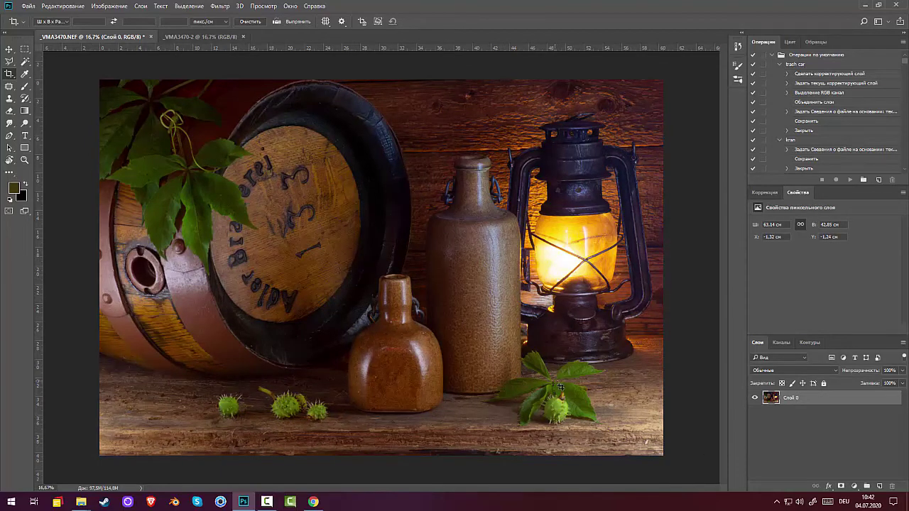
# Set the rectangular marquee's fixed proportions to width 3 and height 2, and clear the trial selection.
pyautogui.click(25, 49)
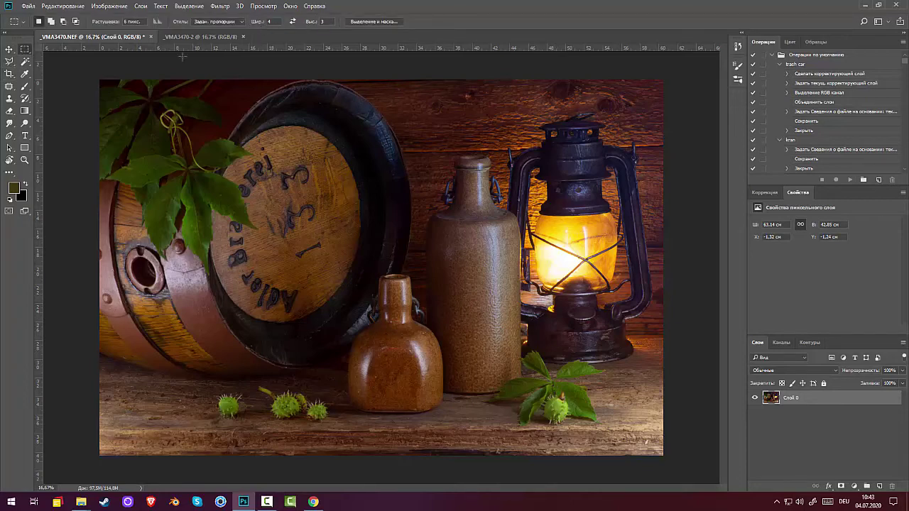
pyautogui.moveTo(119, 83); pyautogui.dragTo(731, 458)
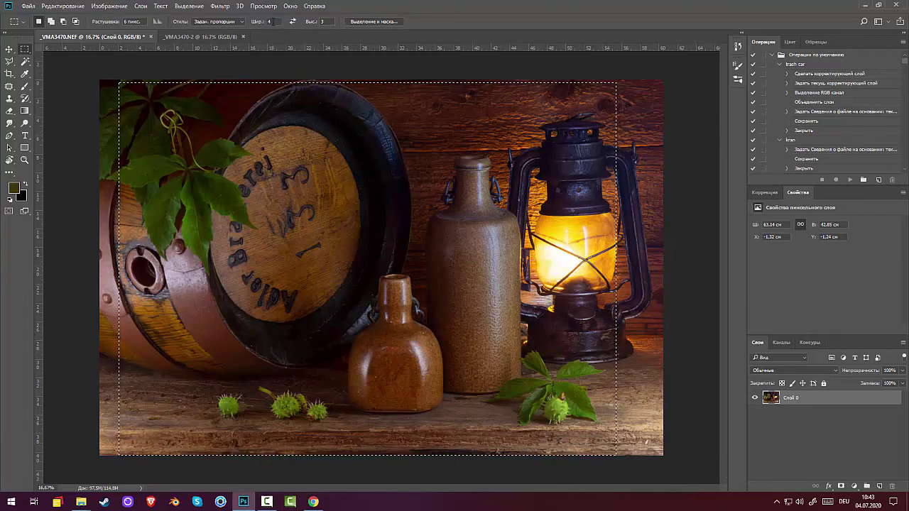
pyautogui.doubleClick(271, 21)
pyautogui.write('3')
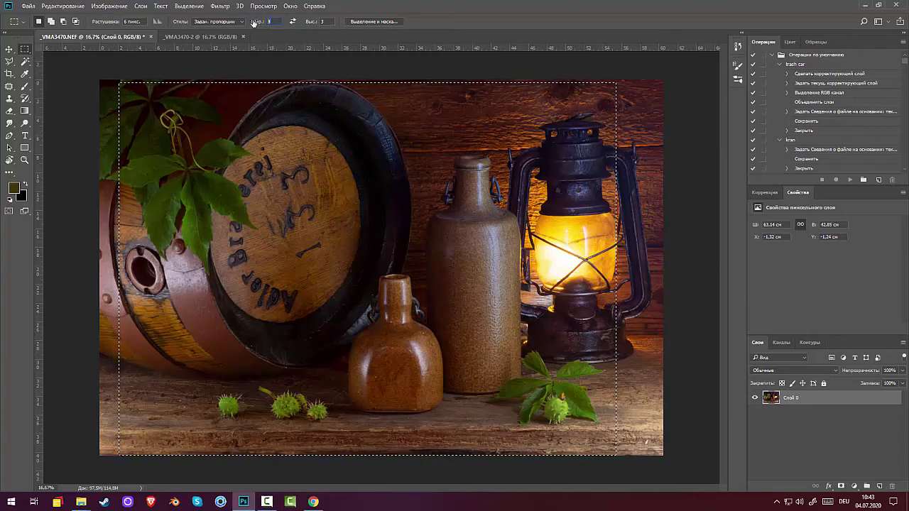
pyautogui.doubleClick(321, 21)
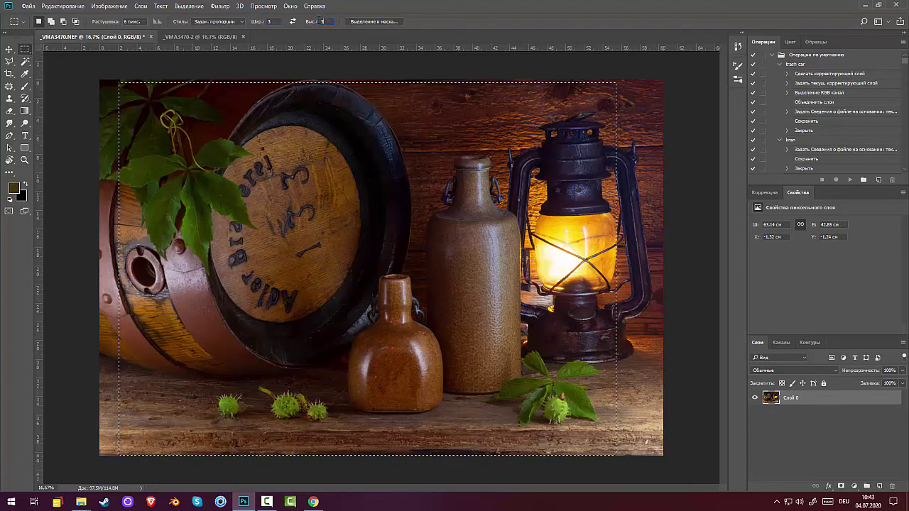
pyautogui.write('2')
pyautogui.click(106, 75)
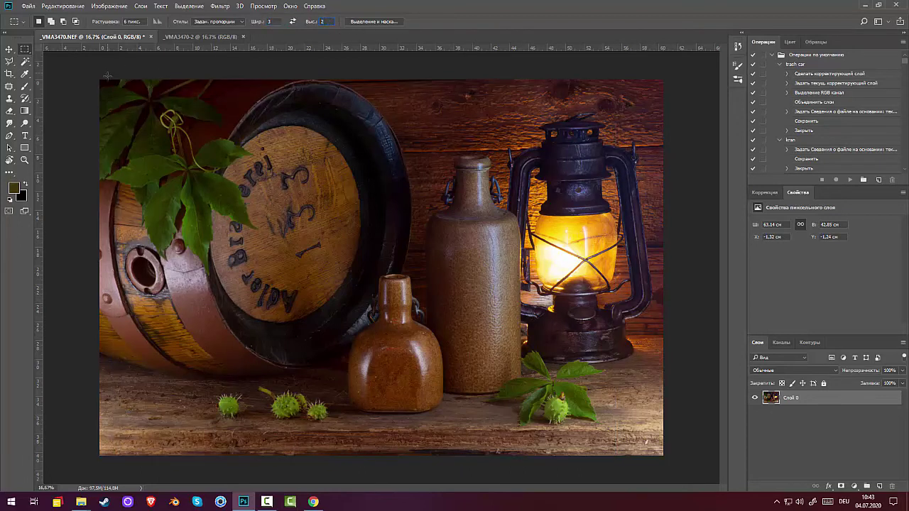
# Select nearly the whole photo at the 3:2 ratio, crop the image to that selection and deselect.
pyautogui.moveTo(104, 79); pyautogui.dragTo(676, 455)
pyautogui.moveTo(491, 353); pyautogui.dragTo(490, 357)
pyautogui.click(104, 7)
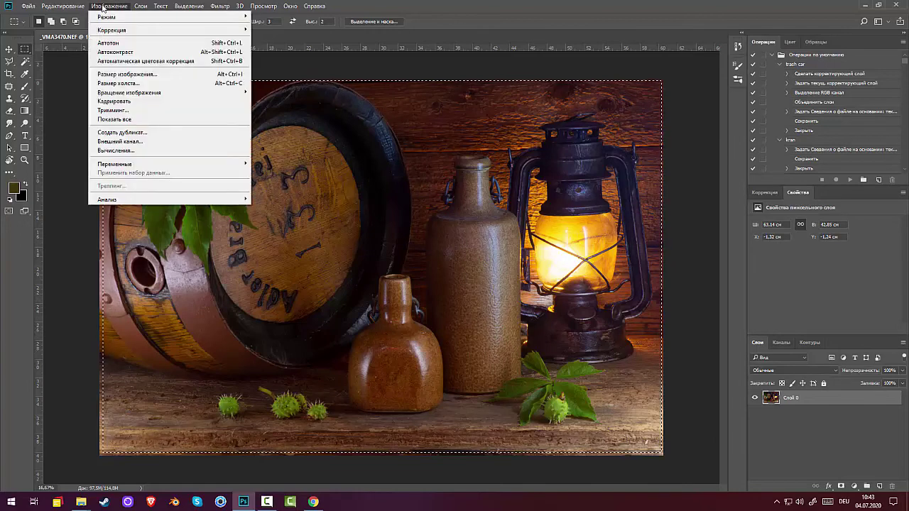
pyautogui.click(113, 101)
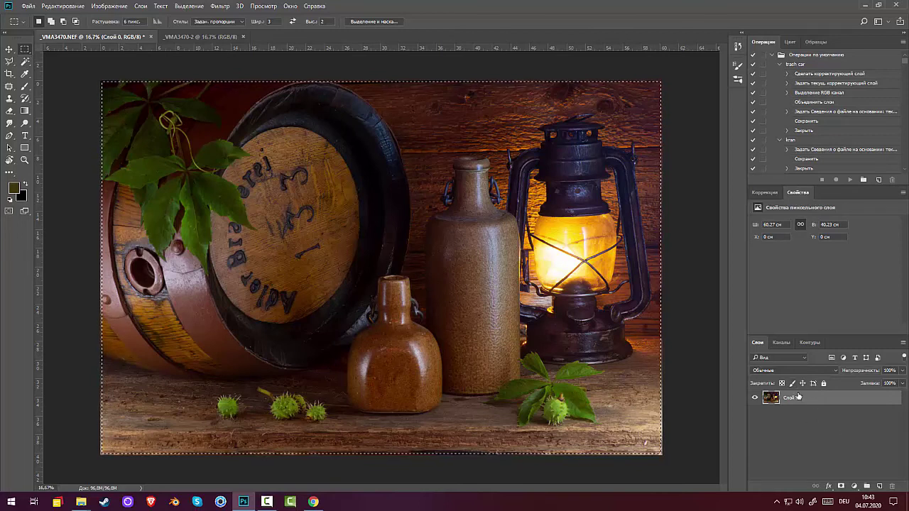
pyautogui.hotkey('ctrl', 'd')
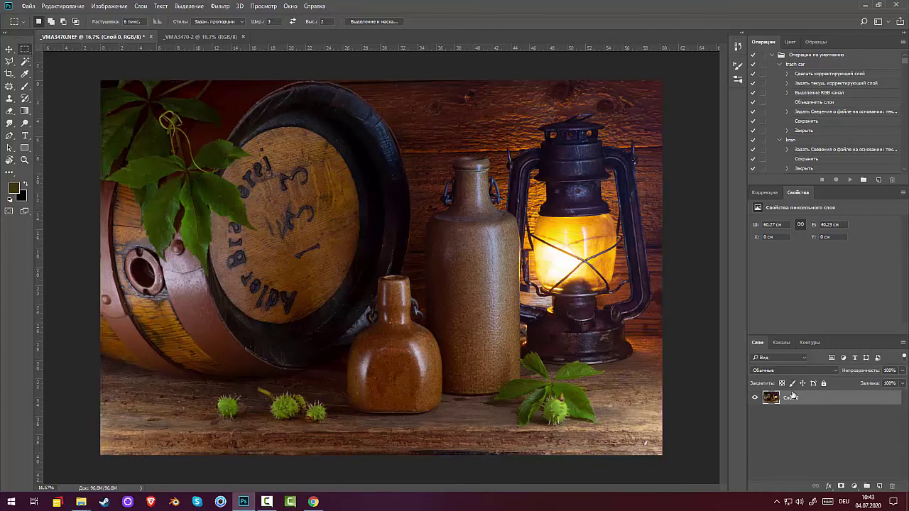